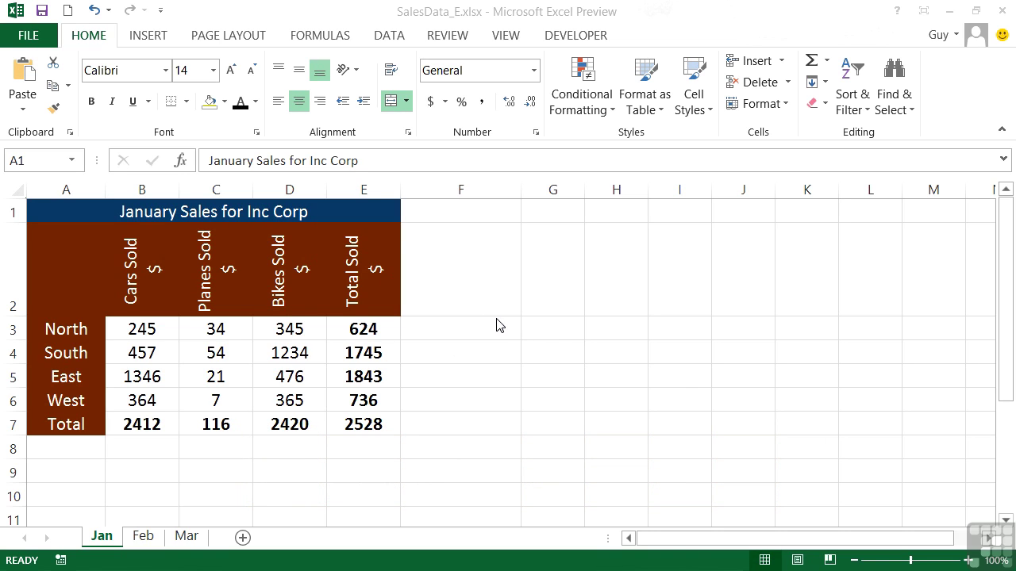
Step: Add Print Preview and Print to the Quick Access Toolbar and preview how the Jan sheet prints
click(160, 10)
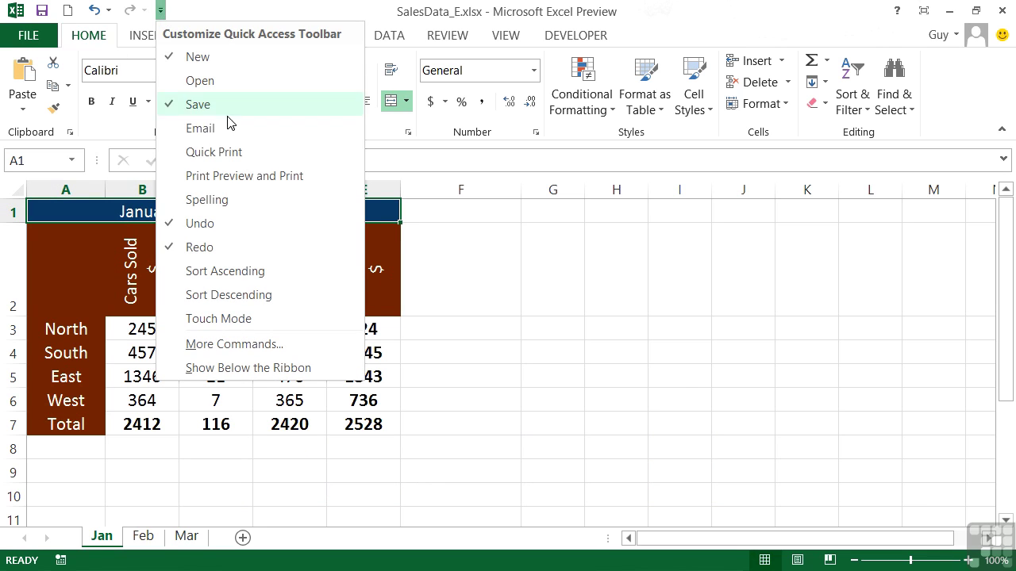
click(242, 175)
click(165, 10)
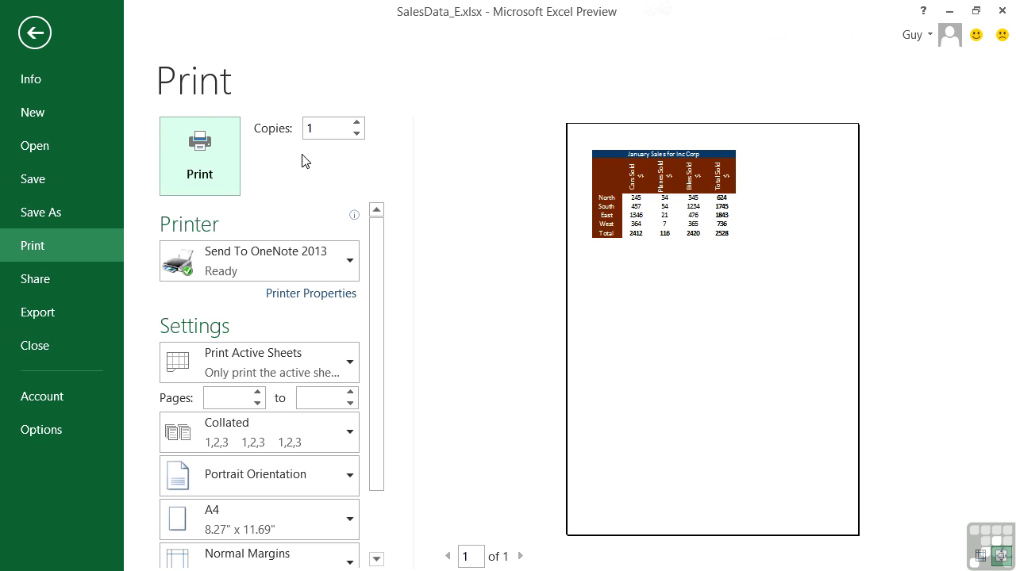
click(35, 32)
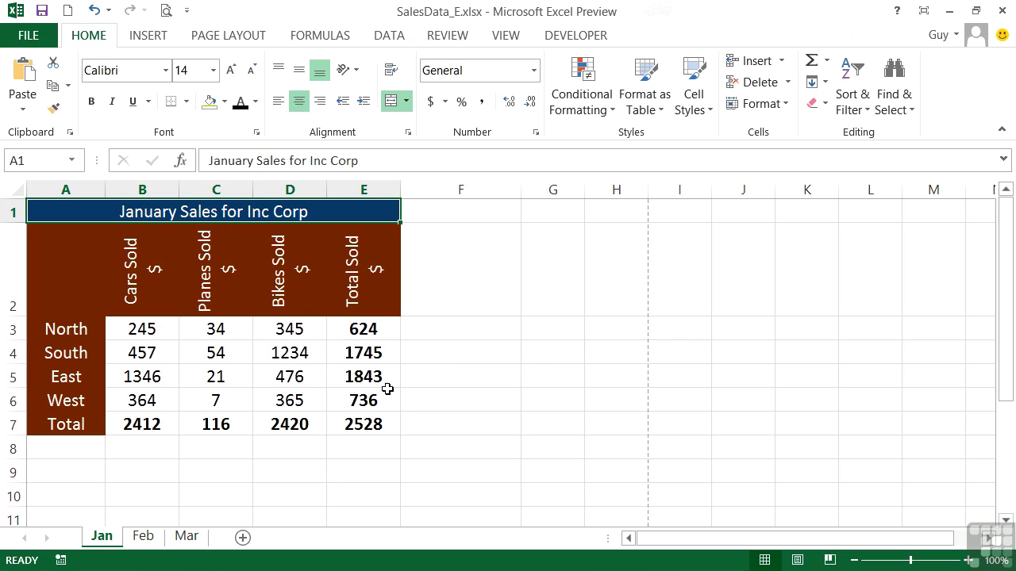
Step: Apply all borders to the sales figures in B3:E7
drag(143, 329, 340, 426)
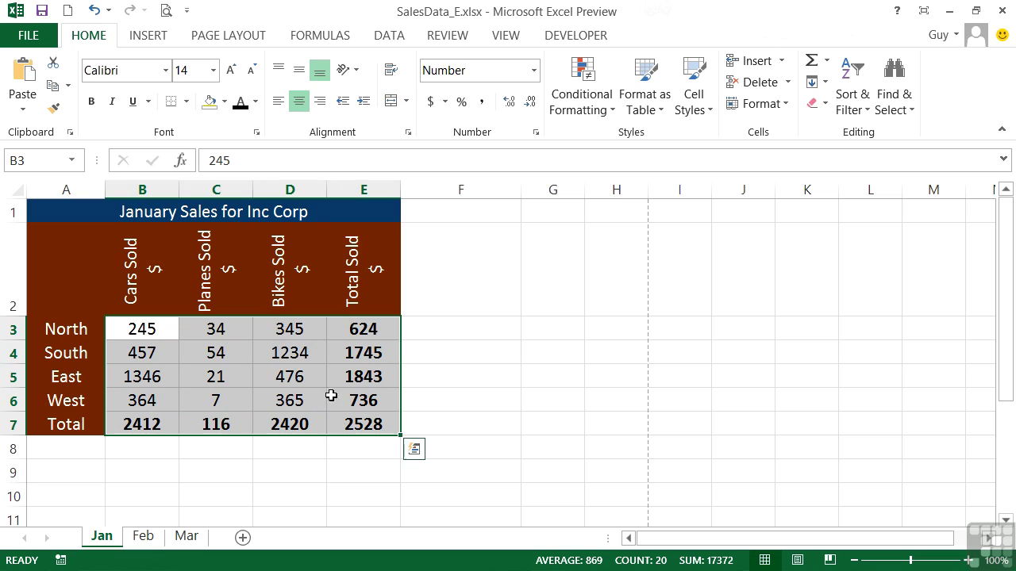
click(186, 104)
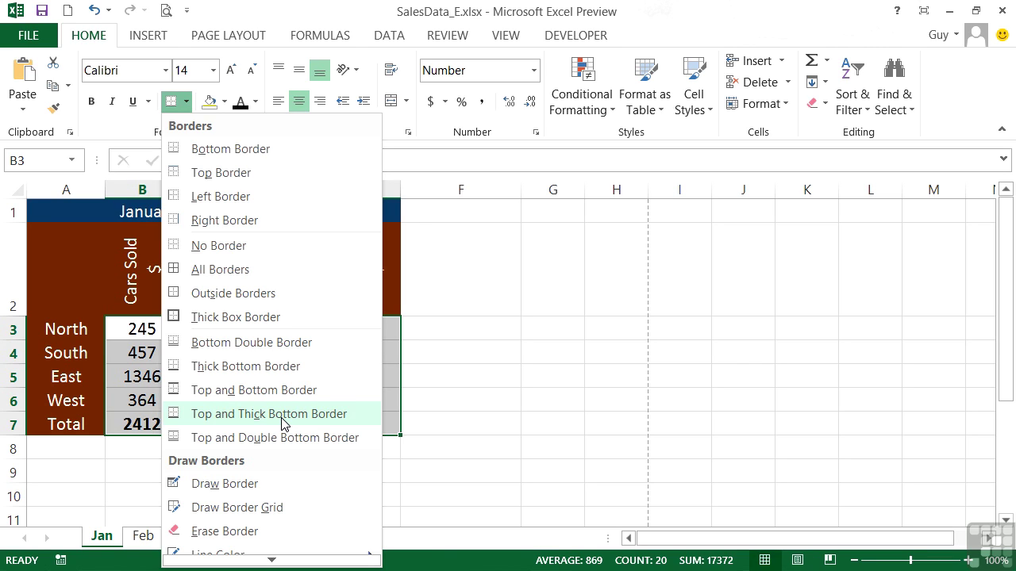
scroll(277, 442, down, 1)
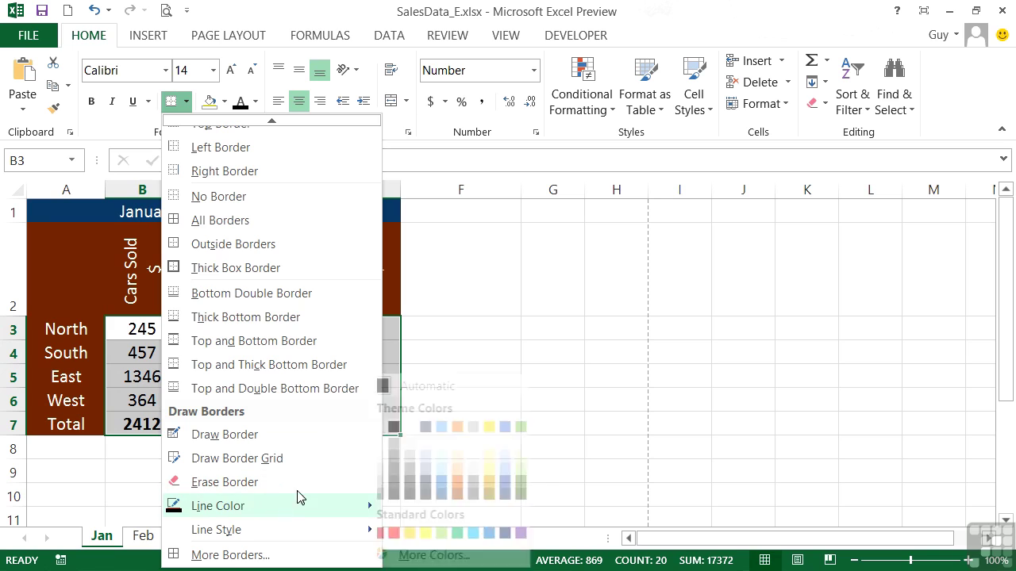
click(235, 223)
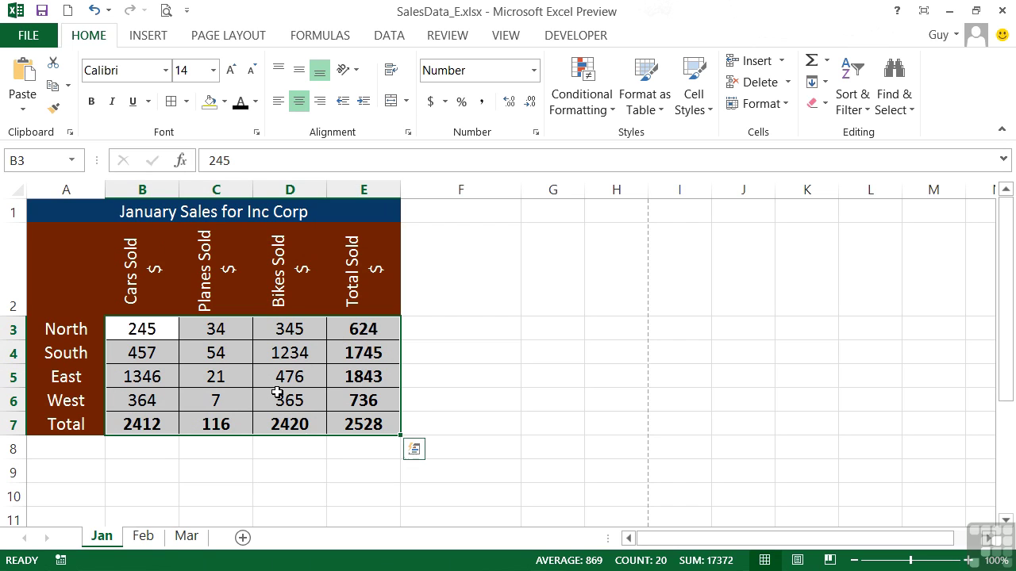
Step: Clear the borders of B3:E7 and put a thick box border around the range
click(188, 102)
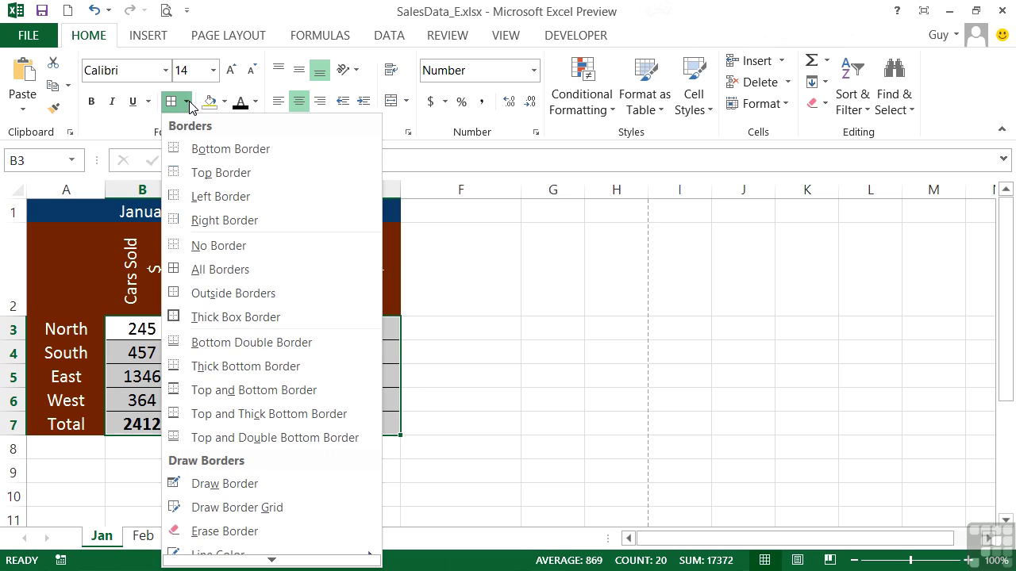
click(224, 247)
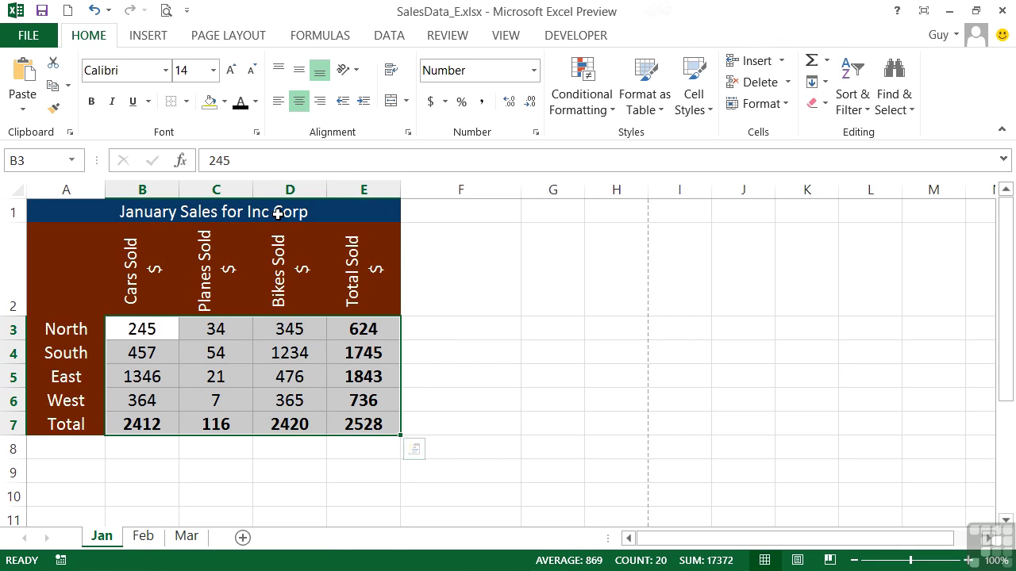
click(188, 109)
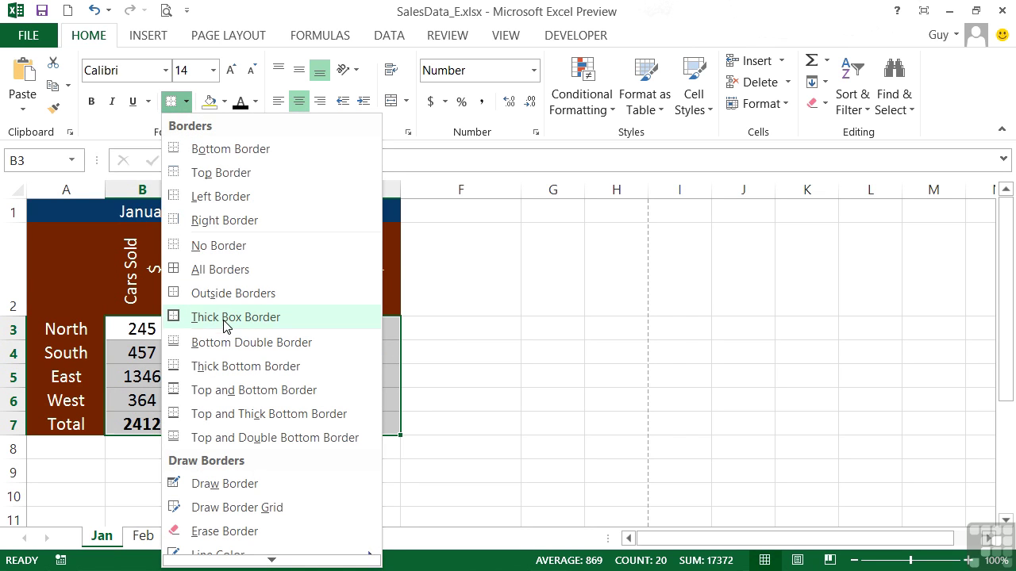
click(223, 319)
click(476, 401)
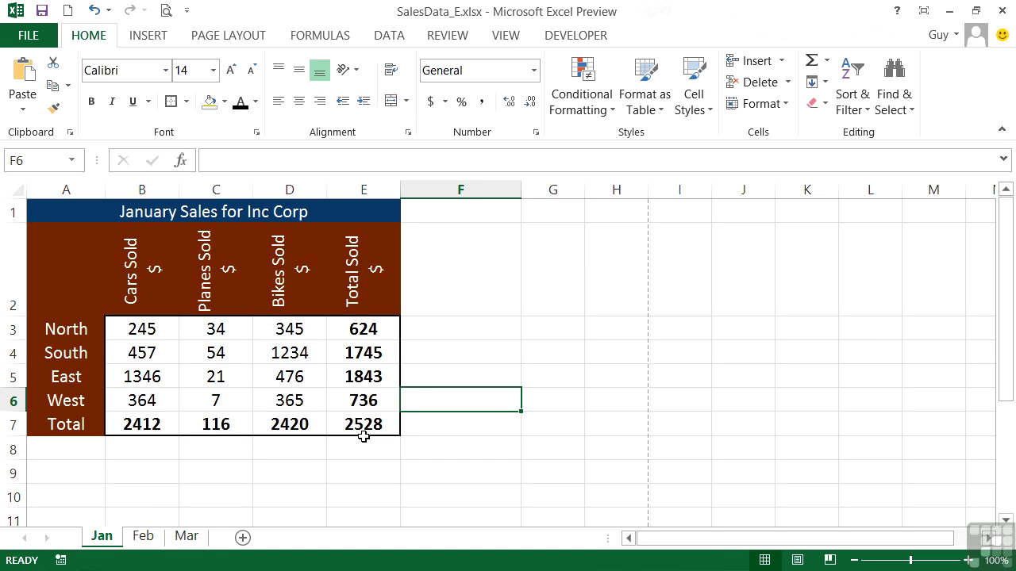
Step: Add inside borders to B3:E7 using a thin dash-dot line in the blue theme color
drag(163, 330, 344, 426)
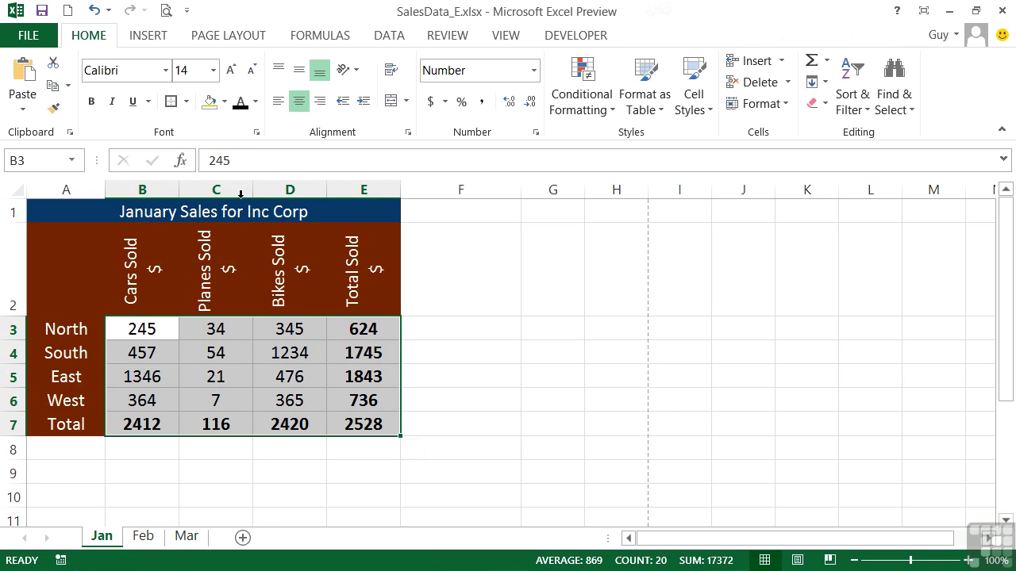
click(256, 133)
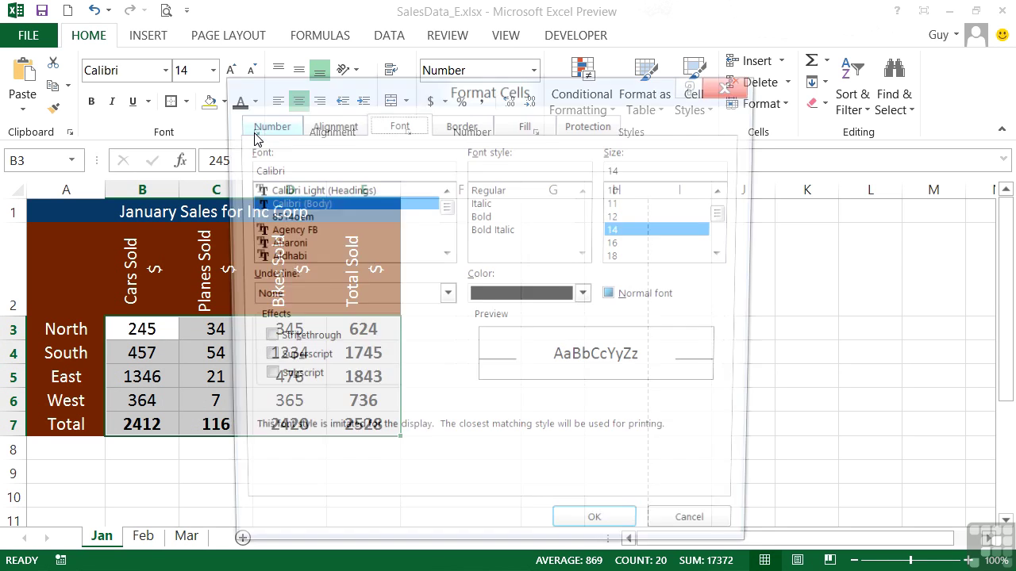
click(457, 129)
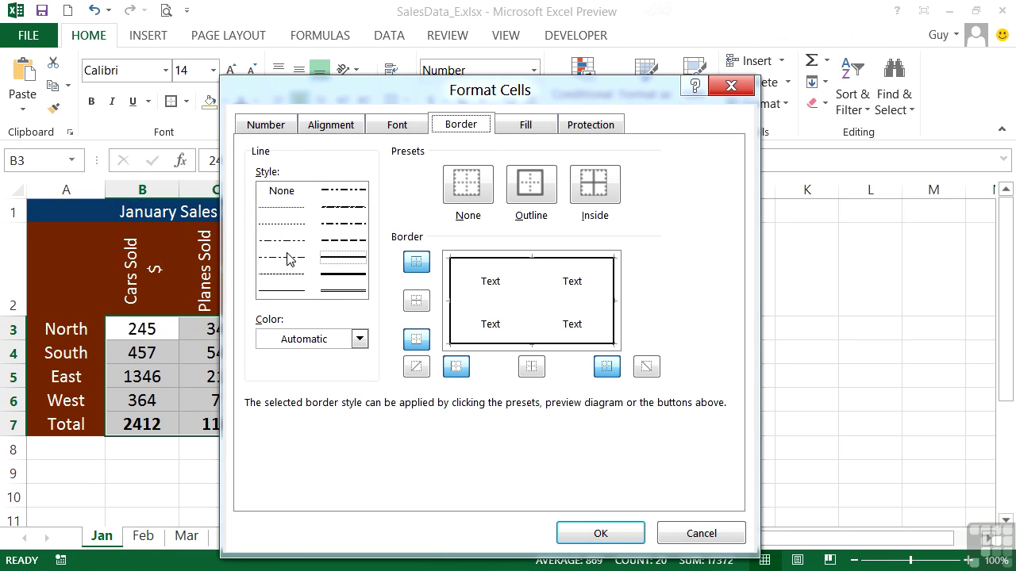
click(360, 339)
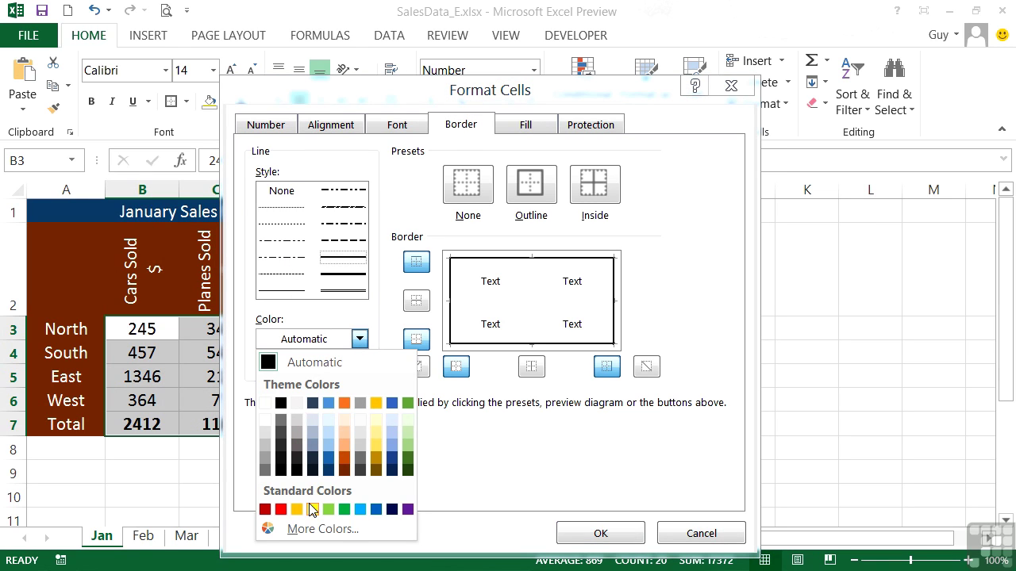
click(373, 324)
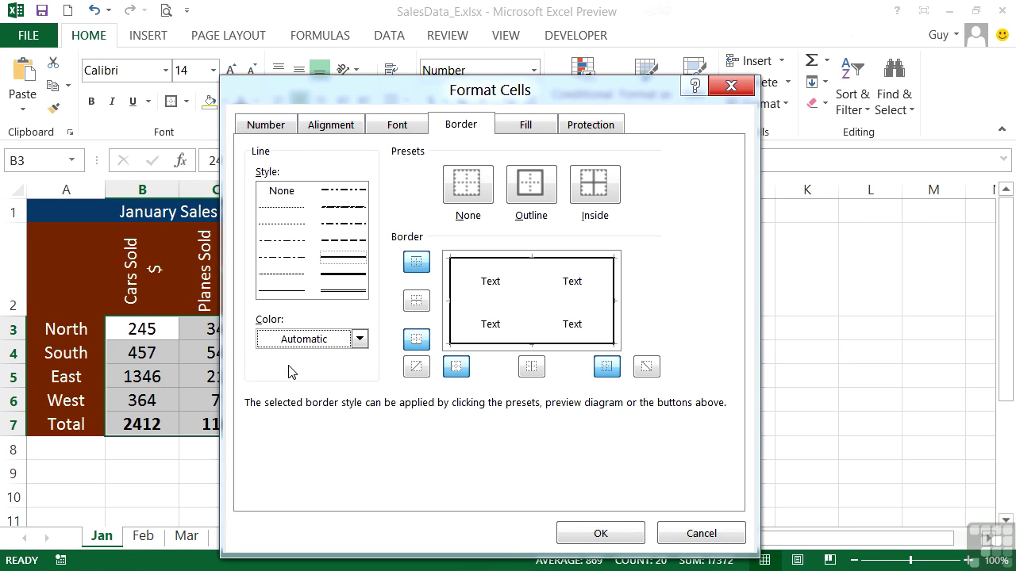
click(291, 241)
click(360, 339)
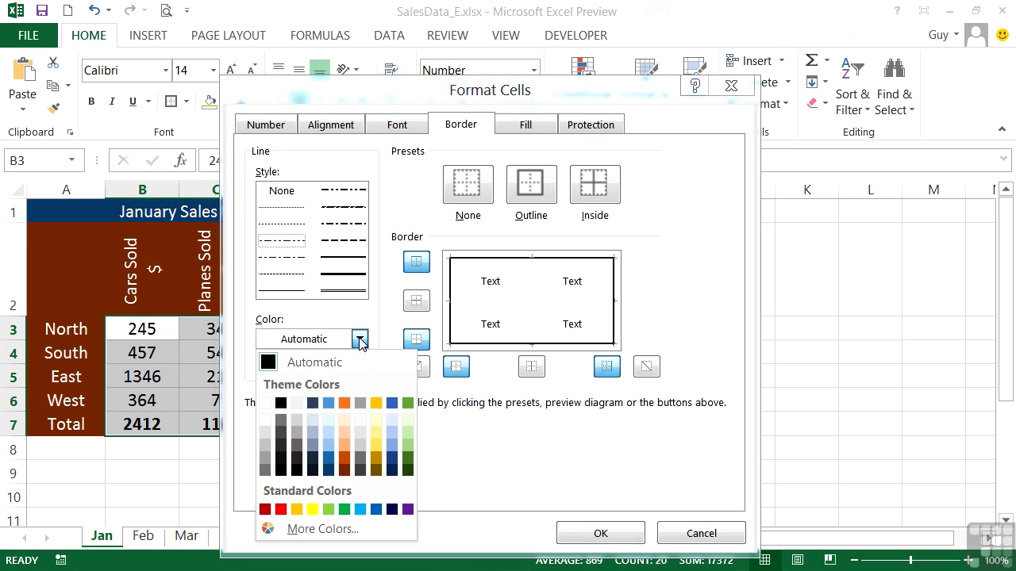
click(389, 403)
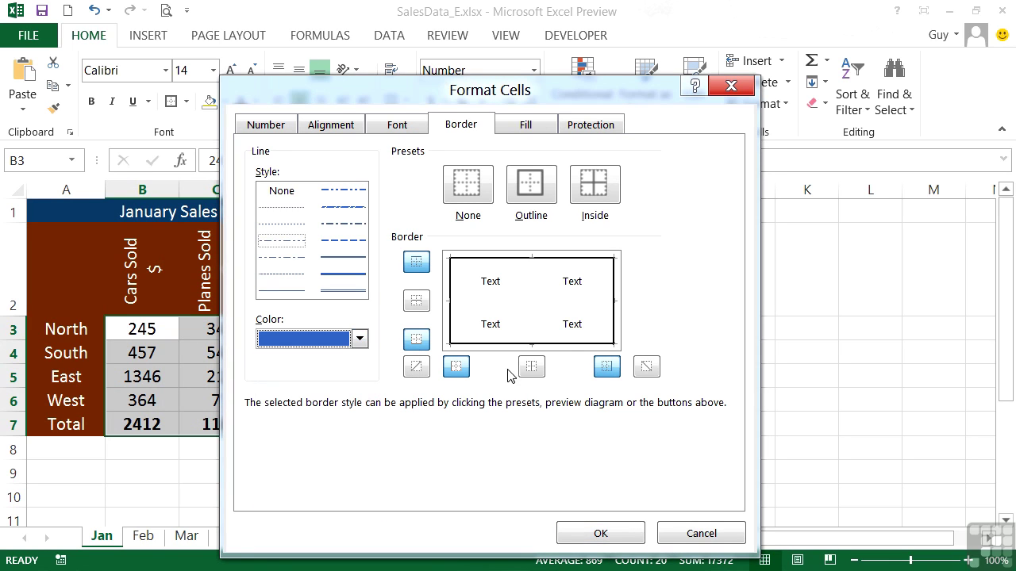
click(595, 185)
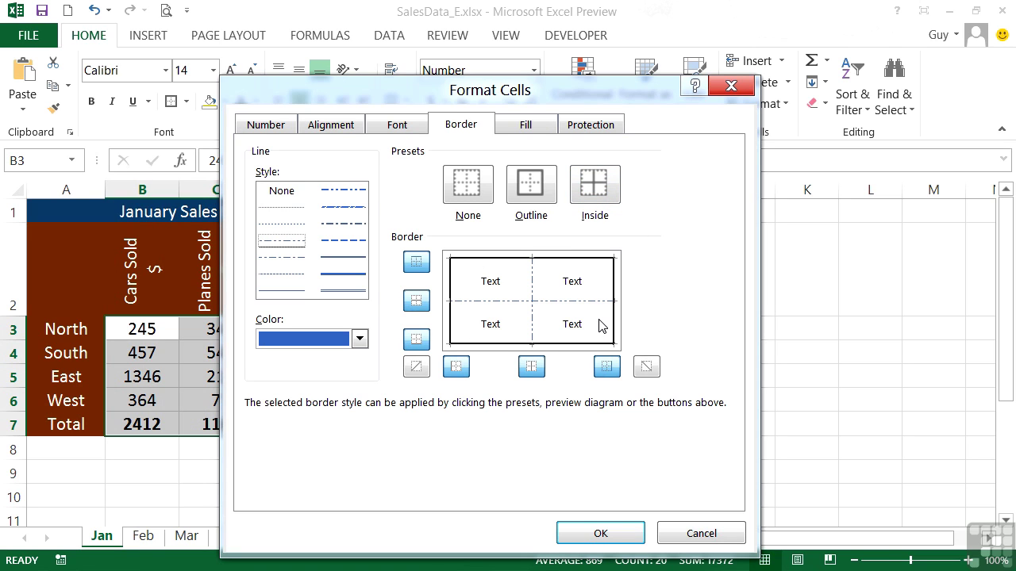
click(614, 532)
click(494, 379)
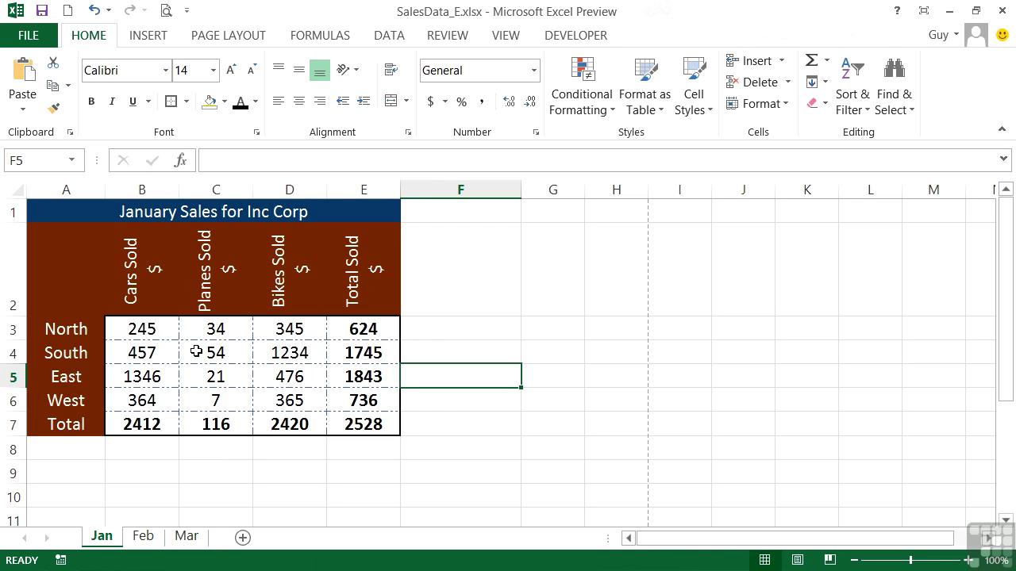
Step: Check the table's borders in a zoomed-in print preview and return to the worksheet
click(167, 12)
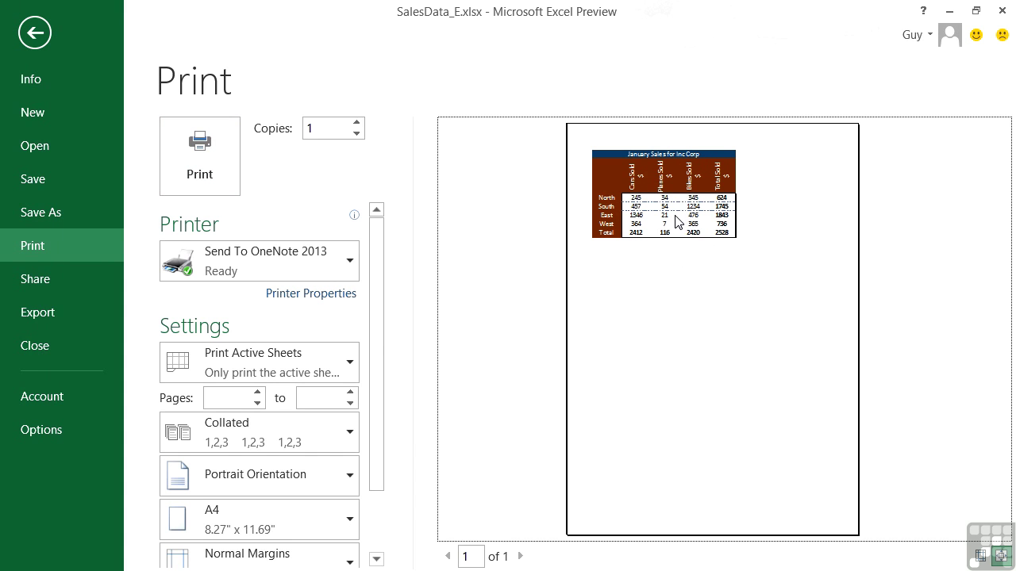
click(1001, 555)
click(1002, 555)
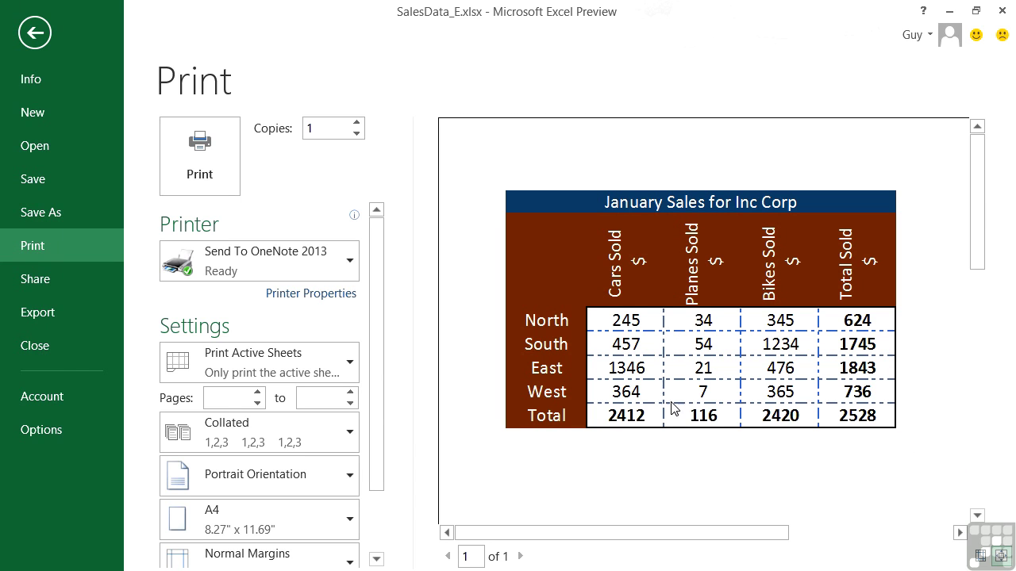
click(36, 35)
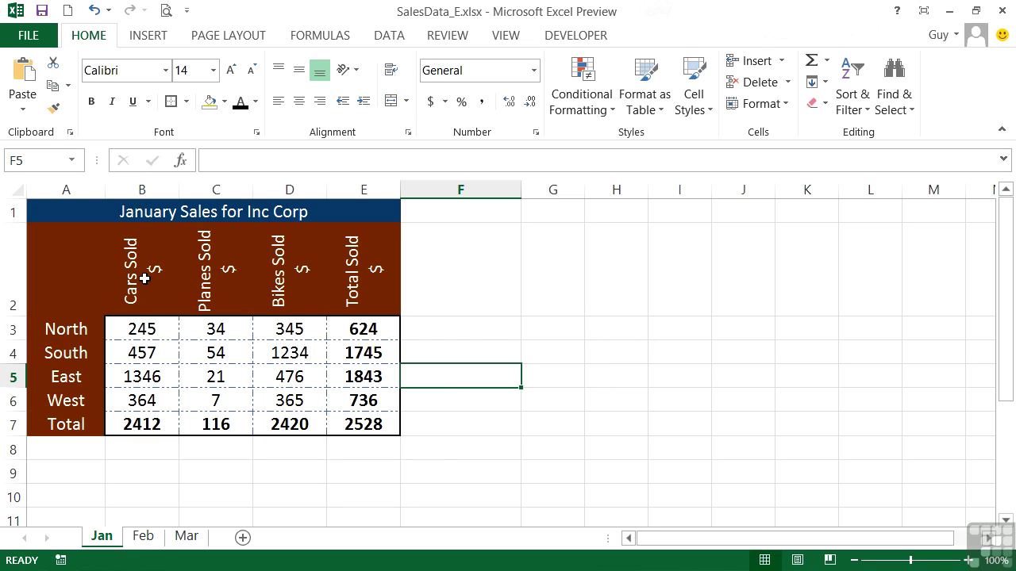
Step: Add white inside borders in the dotted line style to the header cells A2:E2 and A3:A7
click(355, 264)
drag(354, 264, 70, 253)
drag(72, 327, 63, 420)
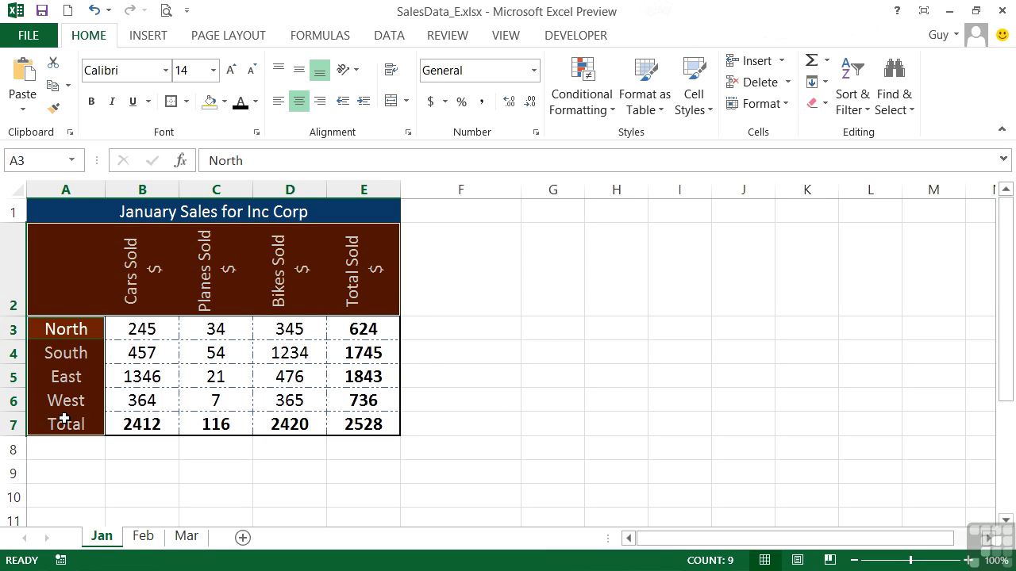
click(257, 134)
click(459, 127)
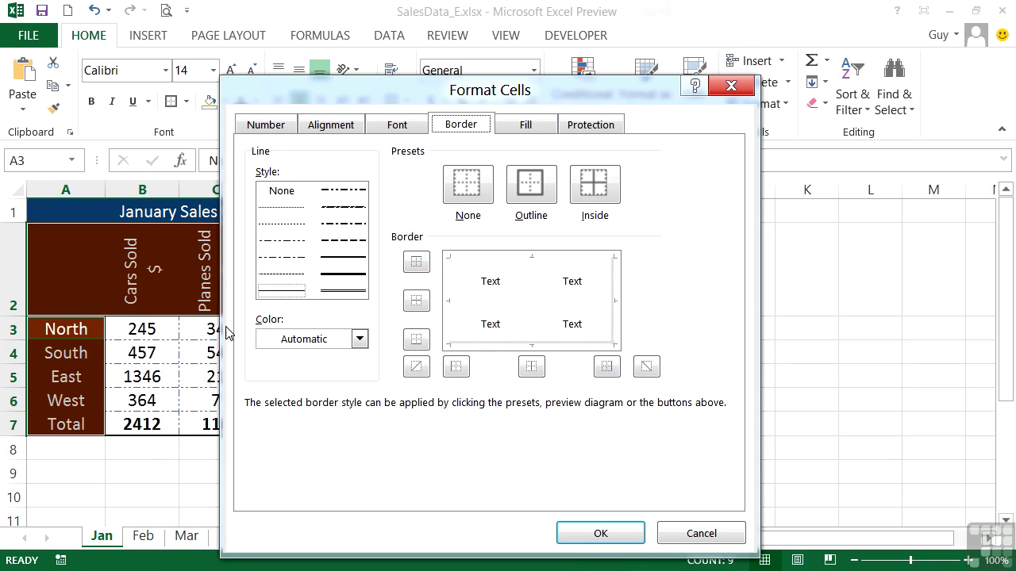
click(291, 227)
click(360, 340)
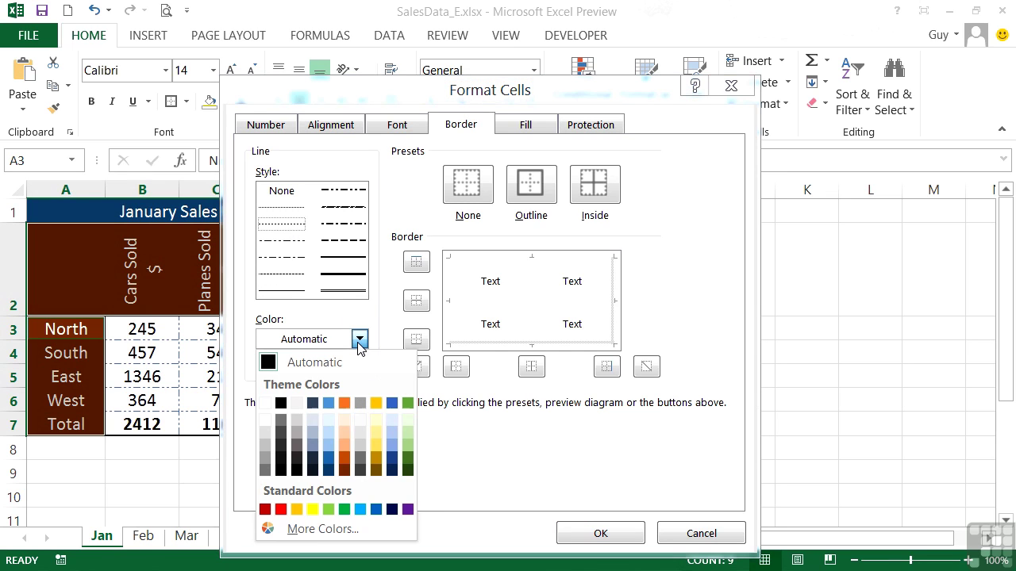
click(265, 404)
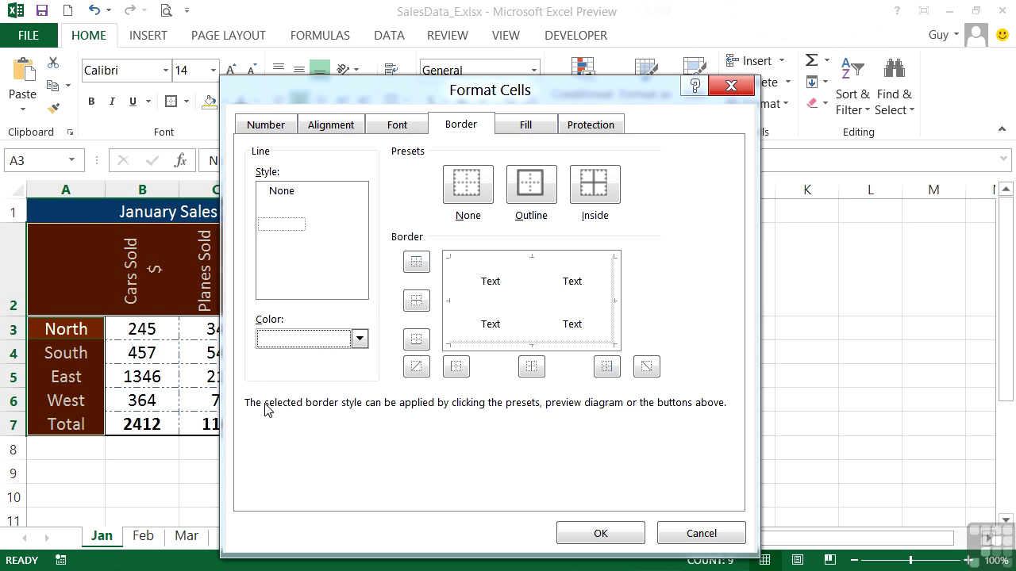
click(601, 196)
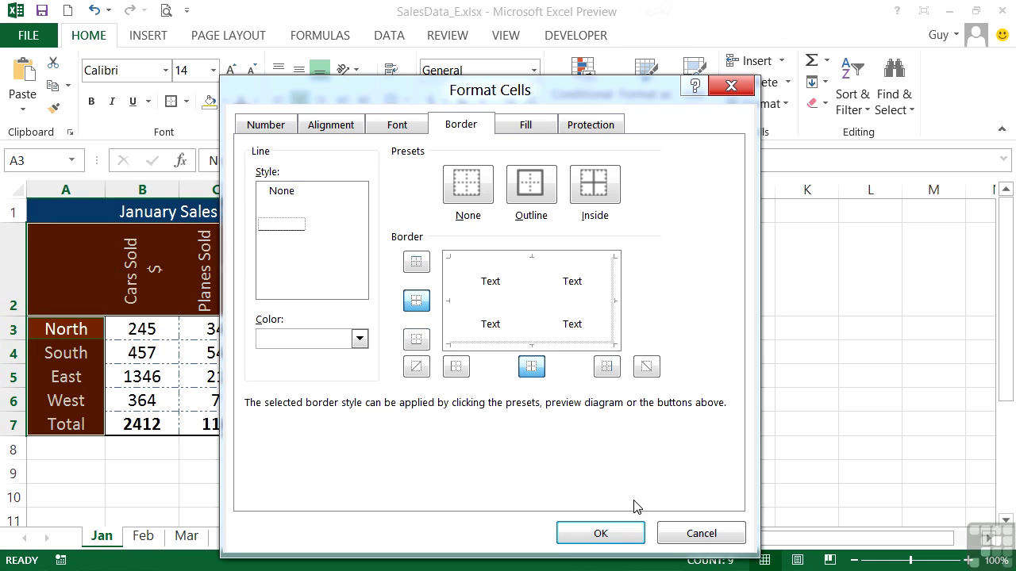
click(620, 532)
click(446, 303)
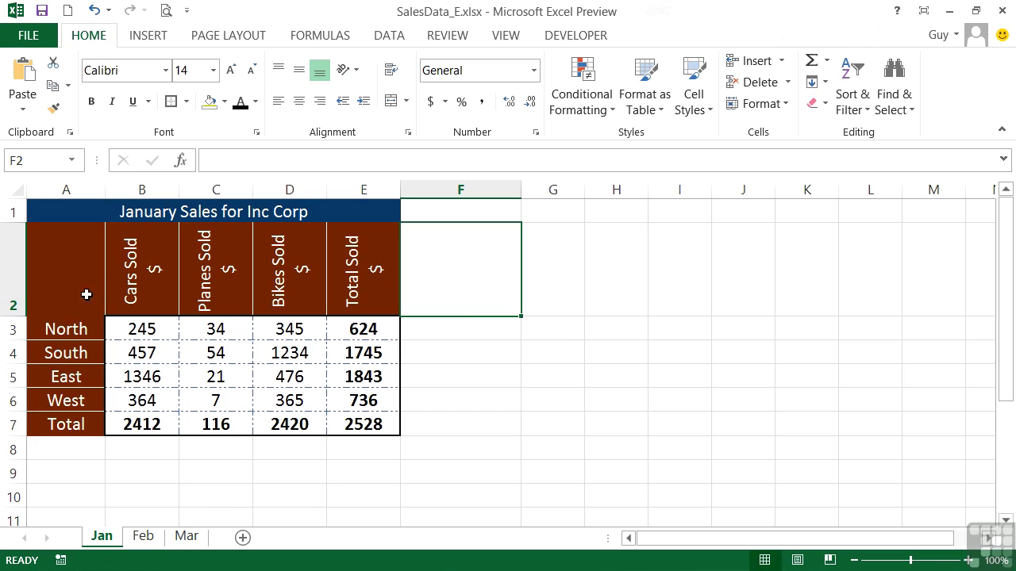
Step: Change the inside borders of header cells A2:E2 and A3:A7 to a white dash-dot line
drag(365, 274, 56, 253)
drag(73, 421, 70, 331)
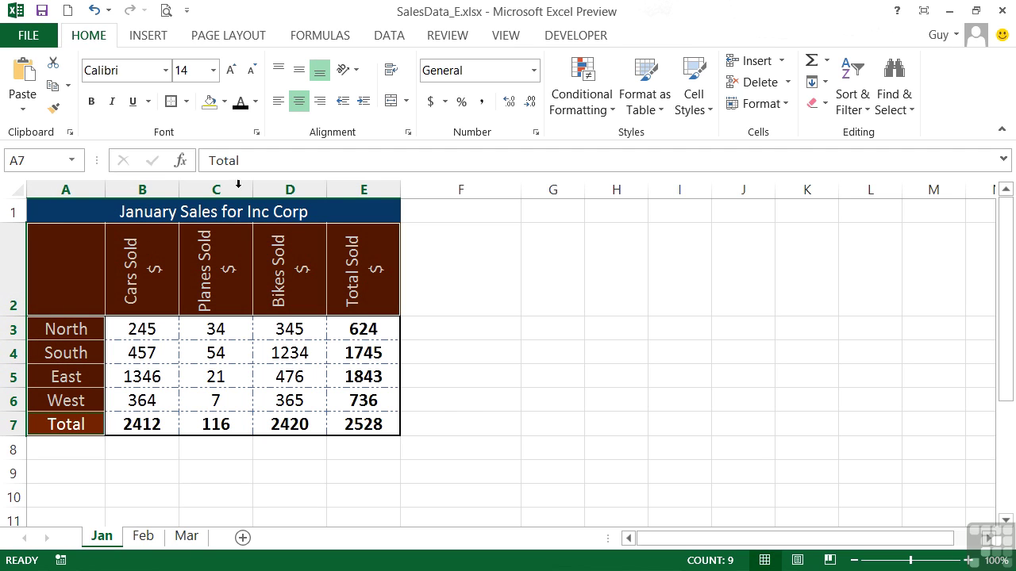
click(256, 131)
click(461, 124)
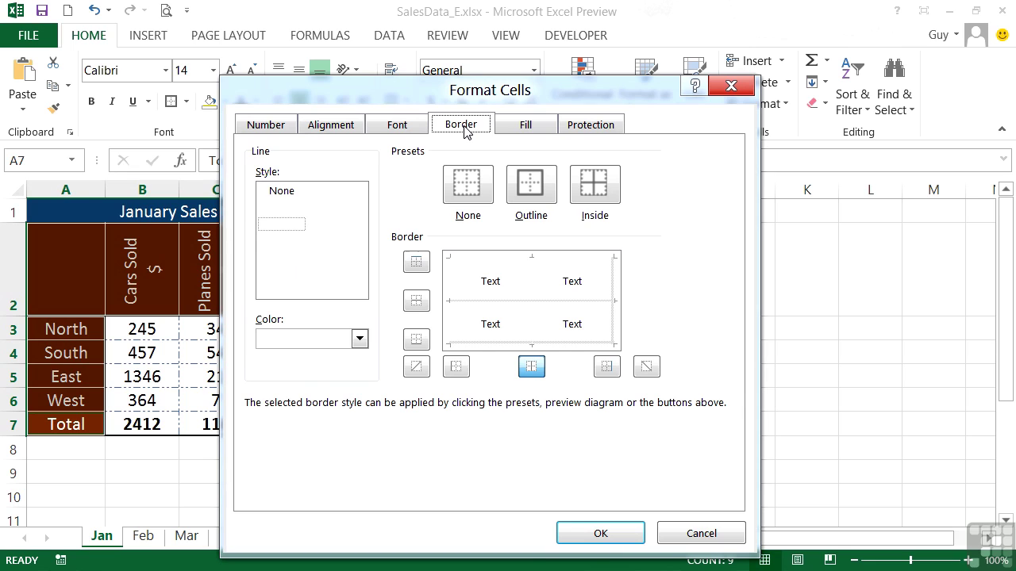
click(359, 339)
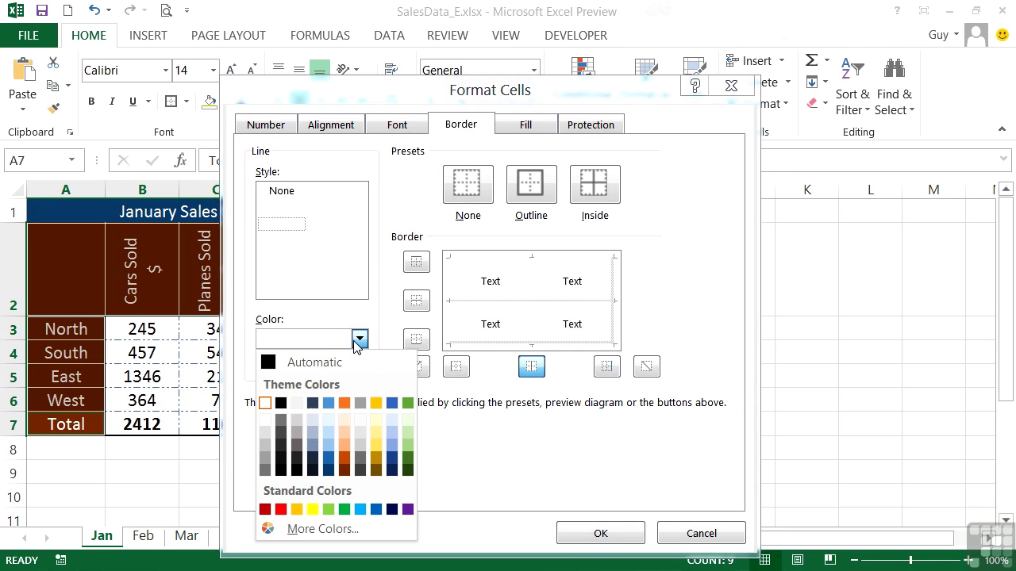
click(281, 403)
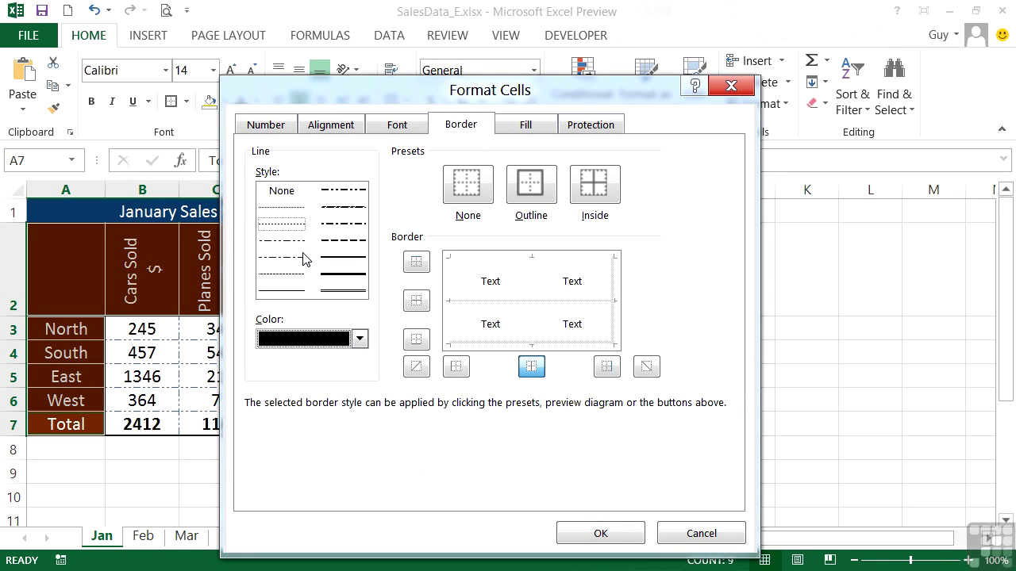
click(294, 241)
click(358, 338)
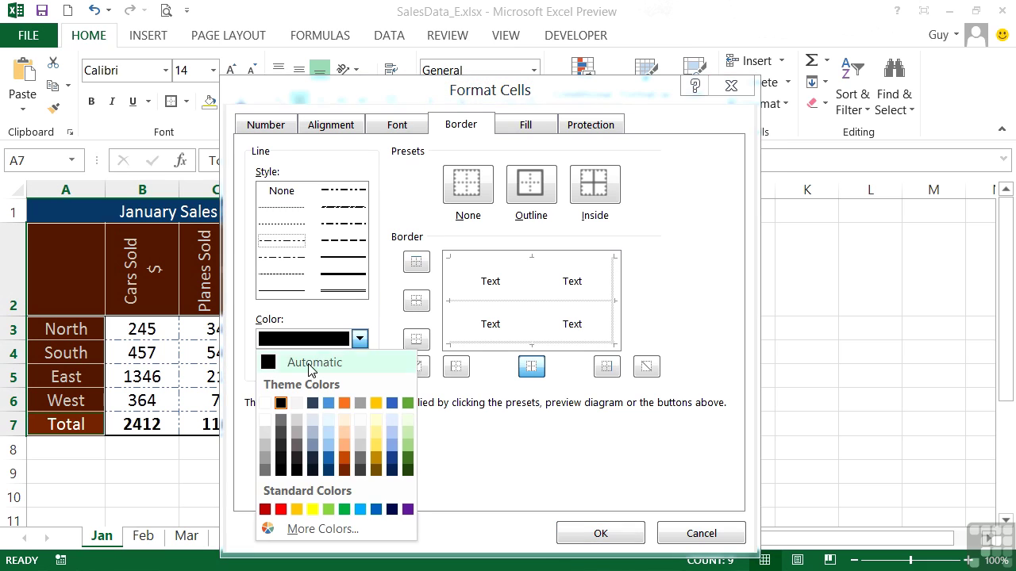
click(280, 403)
click(611, 198)
click(599, 533)
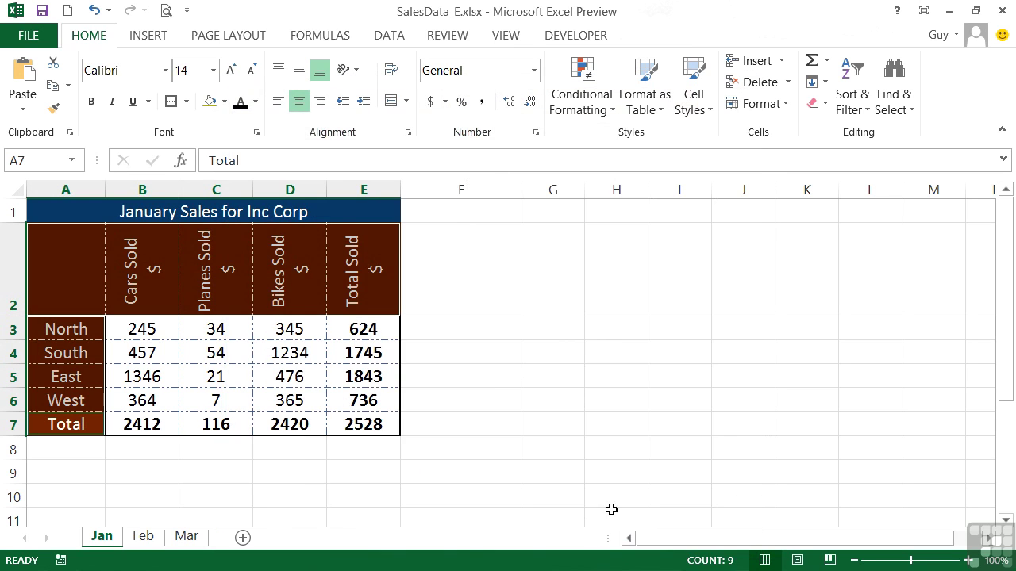
Step: Review the preset border choices for the Total Sold header in E2 and open its detailed border settings
click(355, 281)
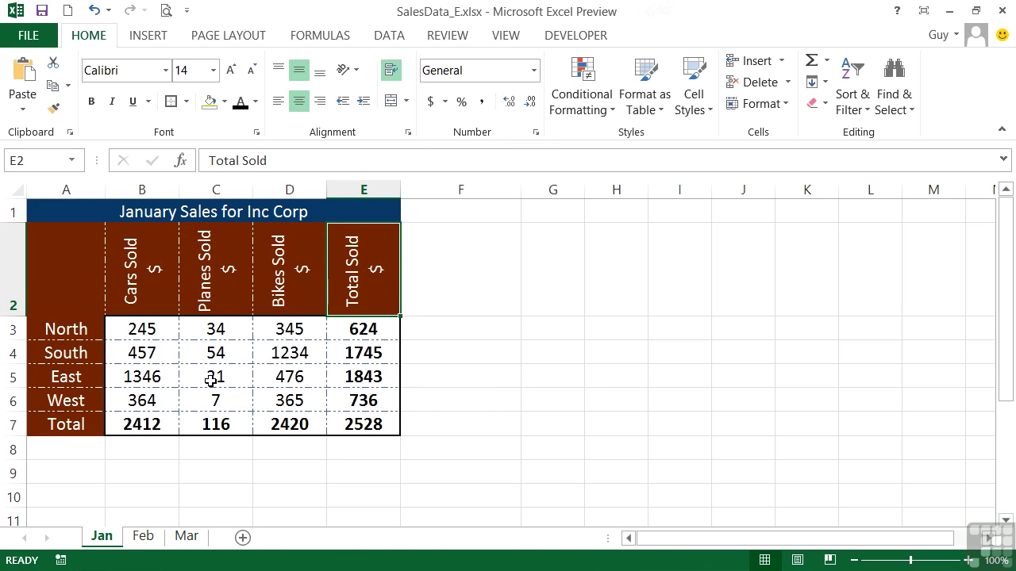
click(186, 102)
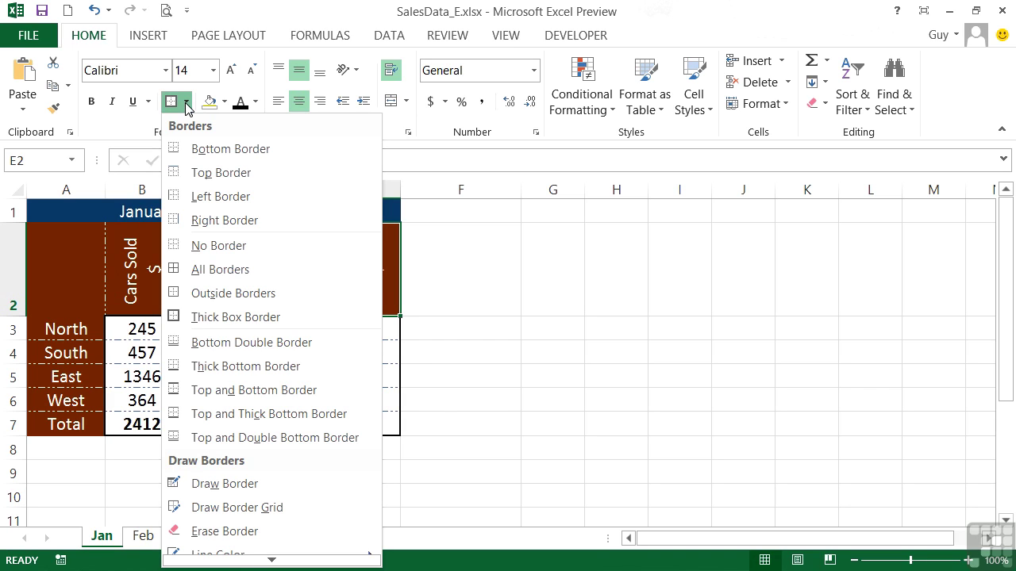
click(250, 89)
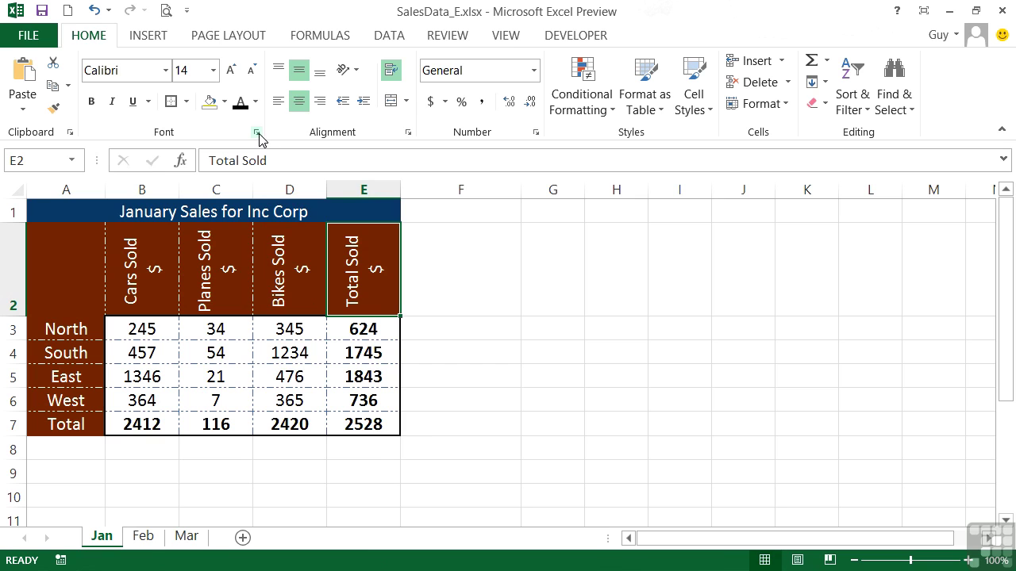
click(255, 132)
click(462, 126)
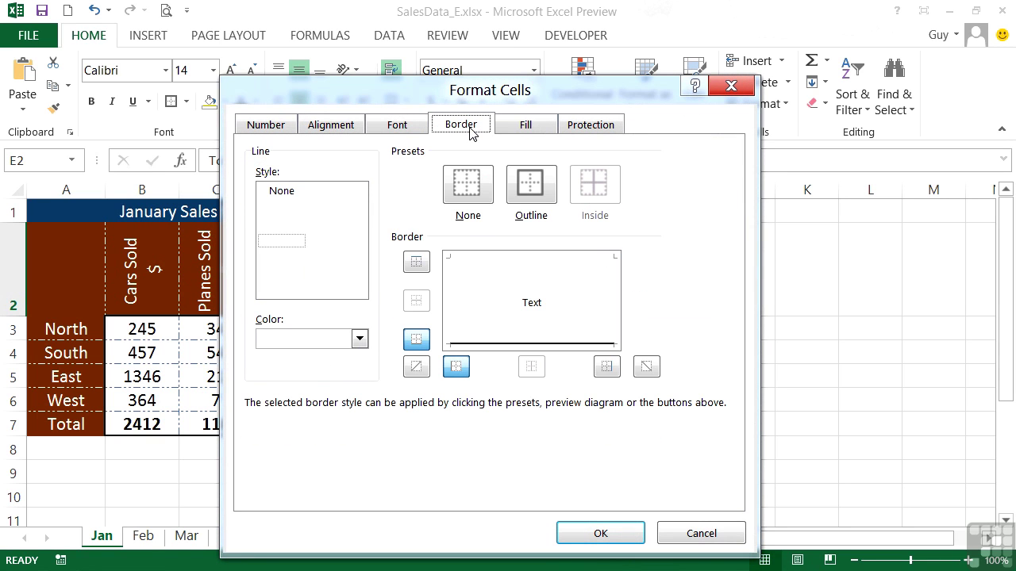